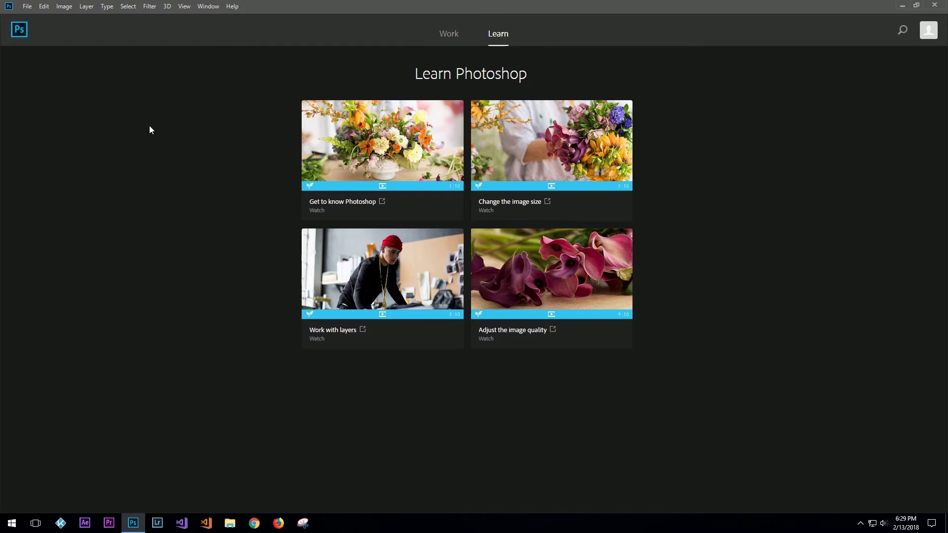
# - Load the Semi Truck burnout video from the Desktop with Import Video Frames to Layers
pyautogui.click(27, 7)
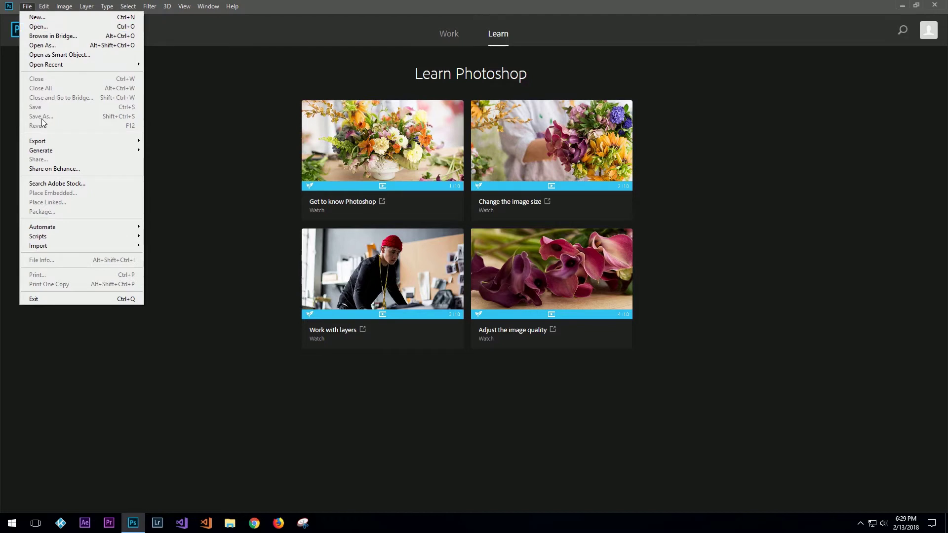
pyautogui.moveTo(79, 247)
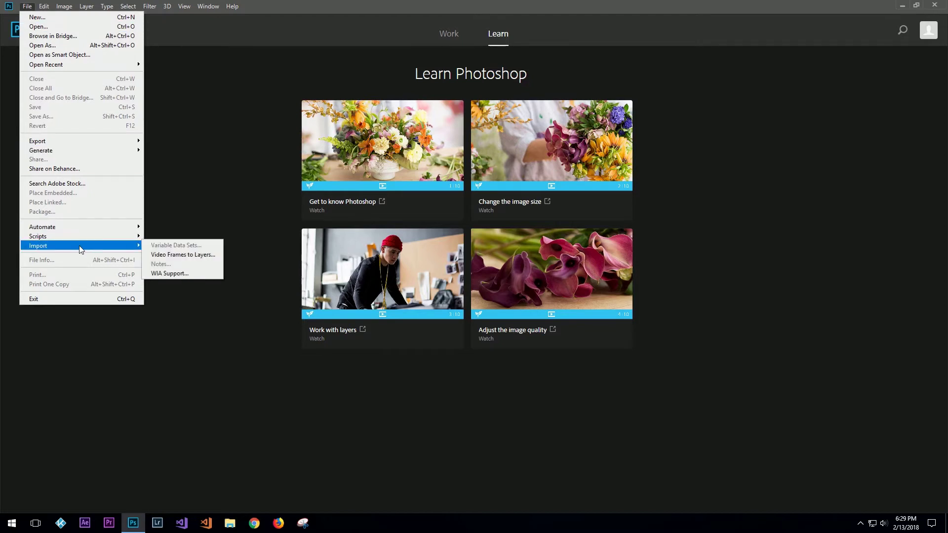
pyautogui.click(181, 255)
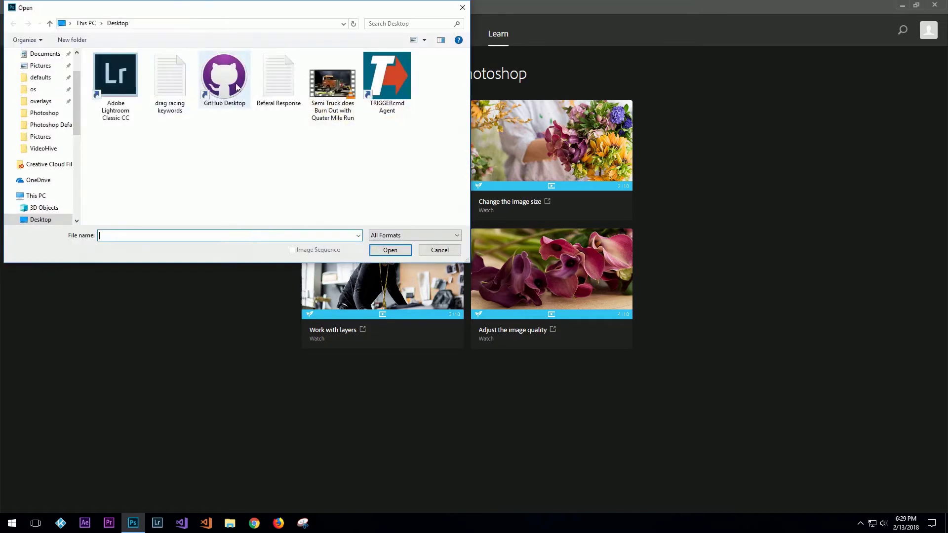
pyautogui.click(347, 97)
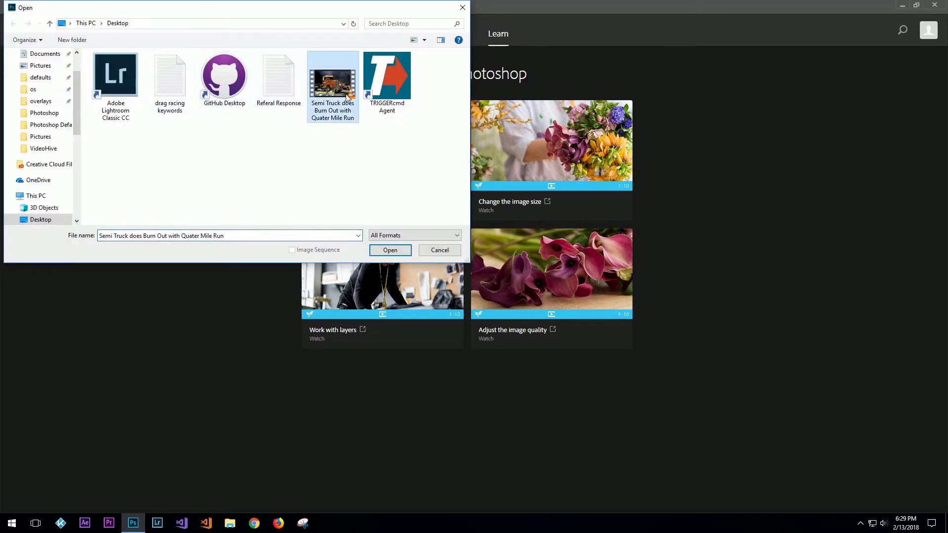
pyautogui.click(390, 251)
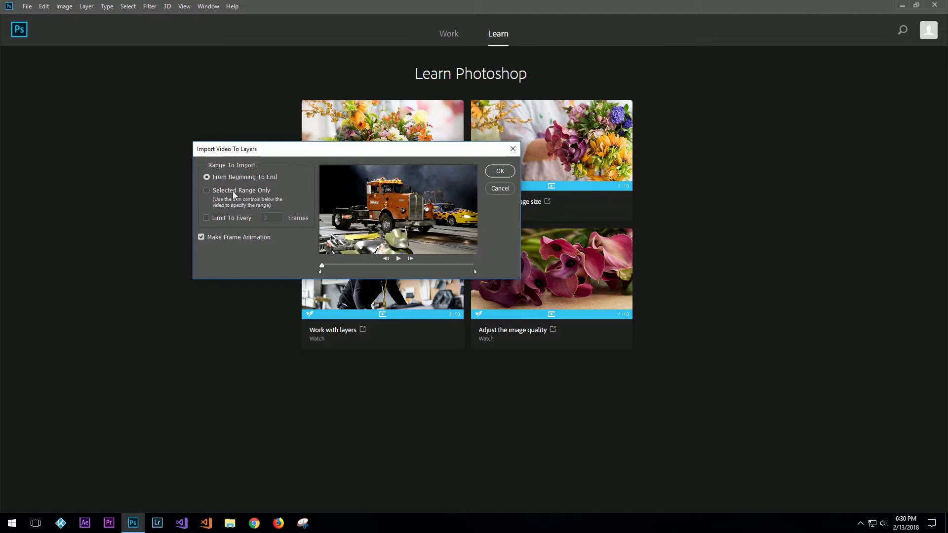
# - Choose Selected Range Only and drag the trim markers to bracket the smoky burnout moment
pyautogui.click(226, 188)
pyautogui.moveTo(323, 265); pyautogui.dragTo(358, 263)
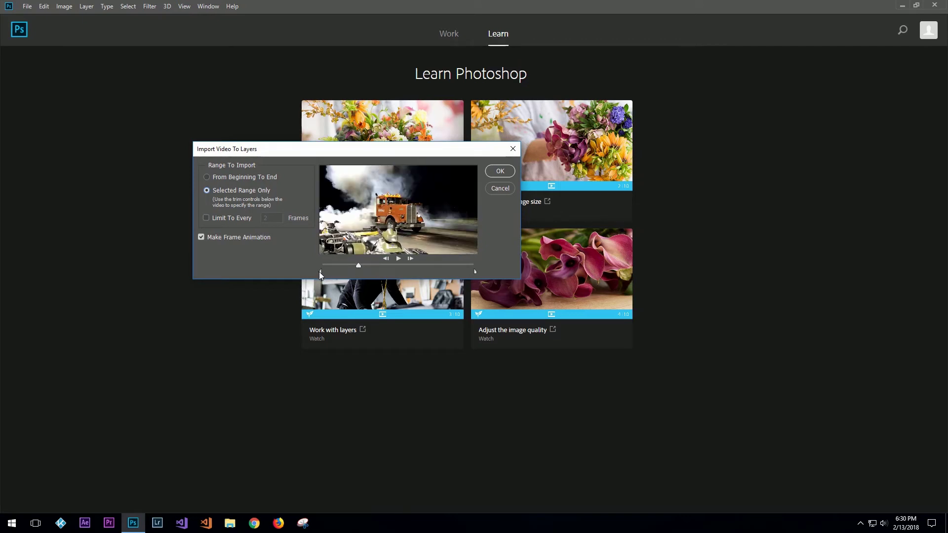
pyautogui.moveTo(321, 272); pyautogui.dragTo(353, 274)
pyautogui.moveTo(475, 272); pyautogui.dragTo(363, 274)
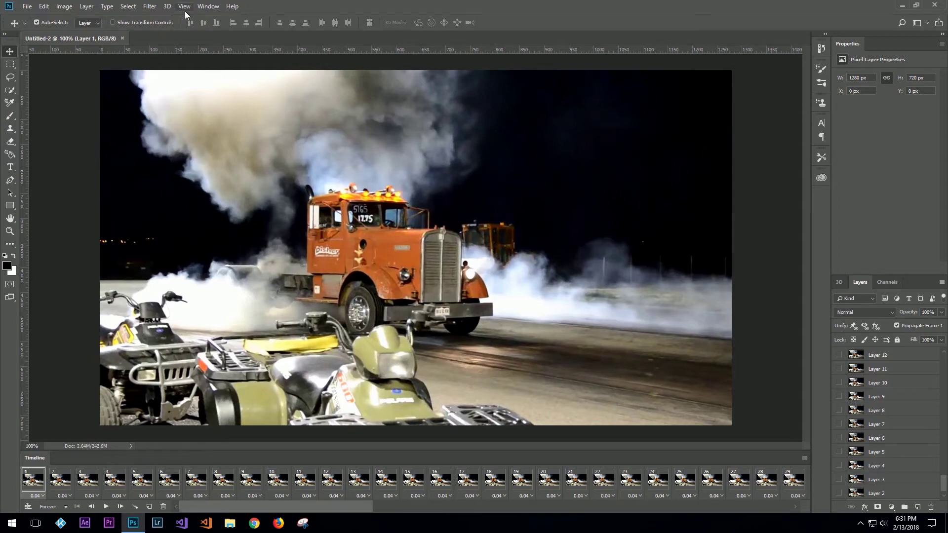
# - Show the timeline, preview frames 7, 11, 15, 18 and 19, then settle on frame 17
pyautogui.click(204, 6)
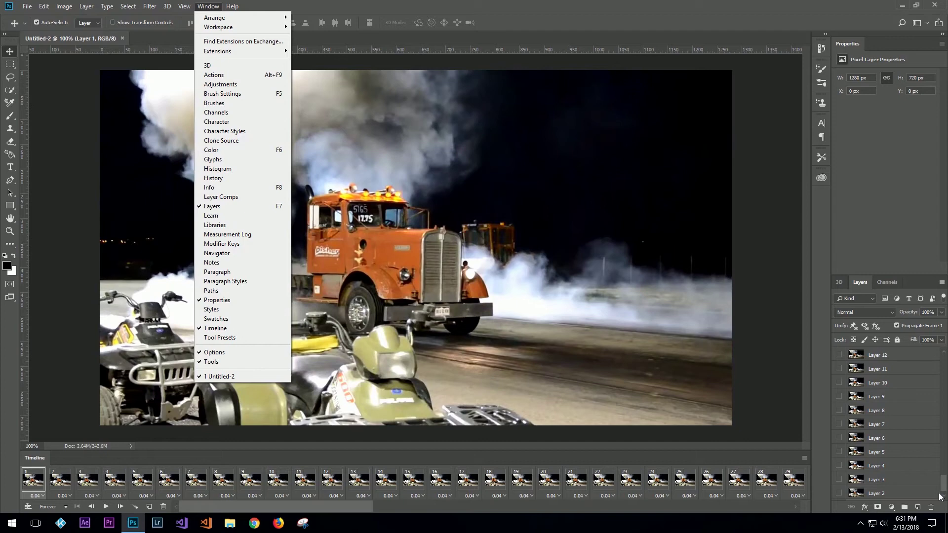
pyautogui.moveTo(943, 491)
pyautogui.mouseDown()
pyautogui.moveTo(943, 363)
pyautogui.moveTo(943, 487)
pyautogui.mouseUp()
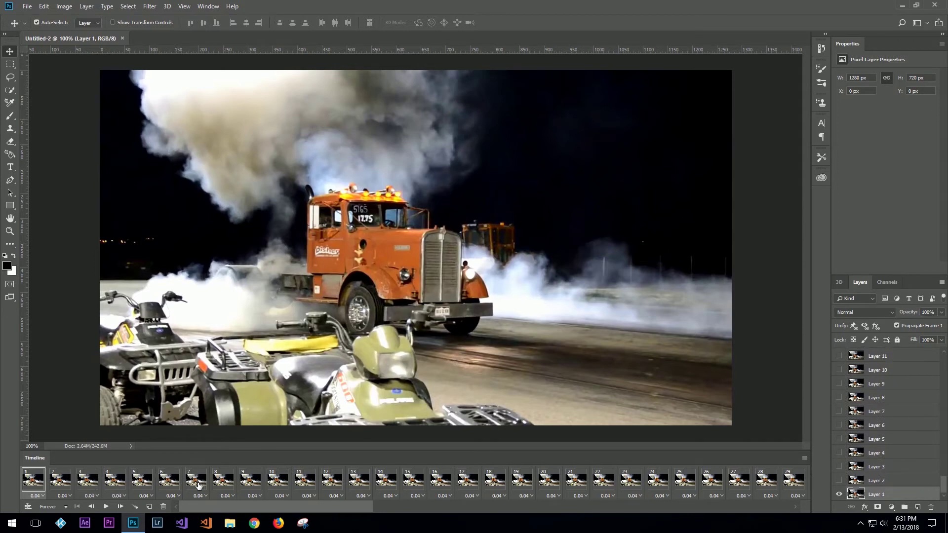
pyautogui.click(198, 483)
pyautogui.click(304, 483)
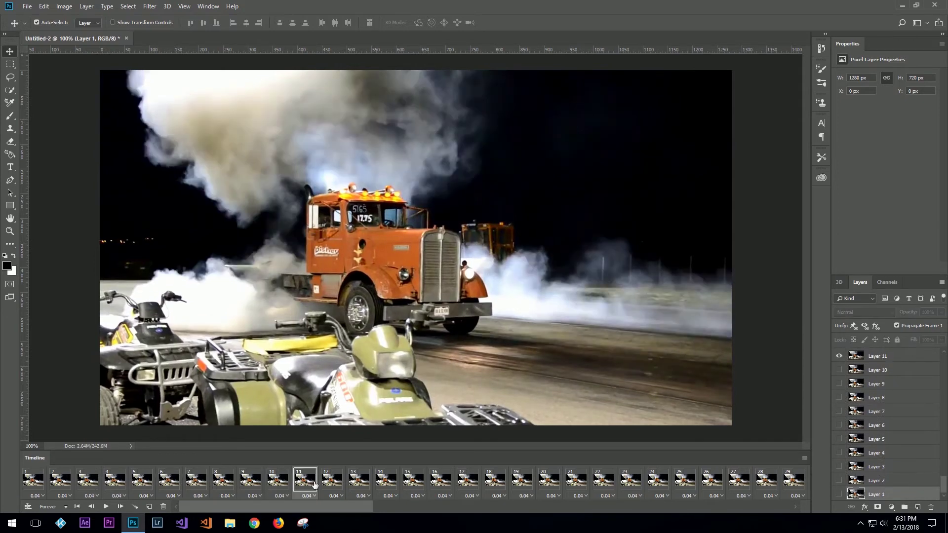
pyautogui.click(414, 482)
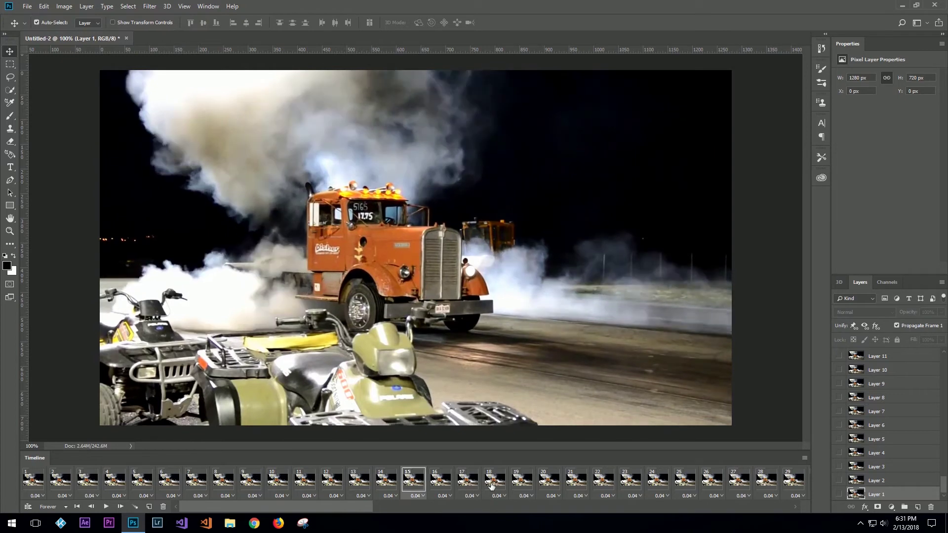
pyautogui.click(498, 484)
pyautogui.click(518, 486)
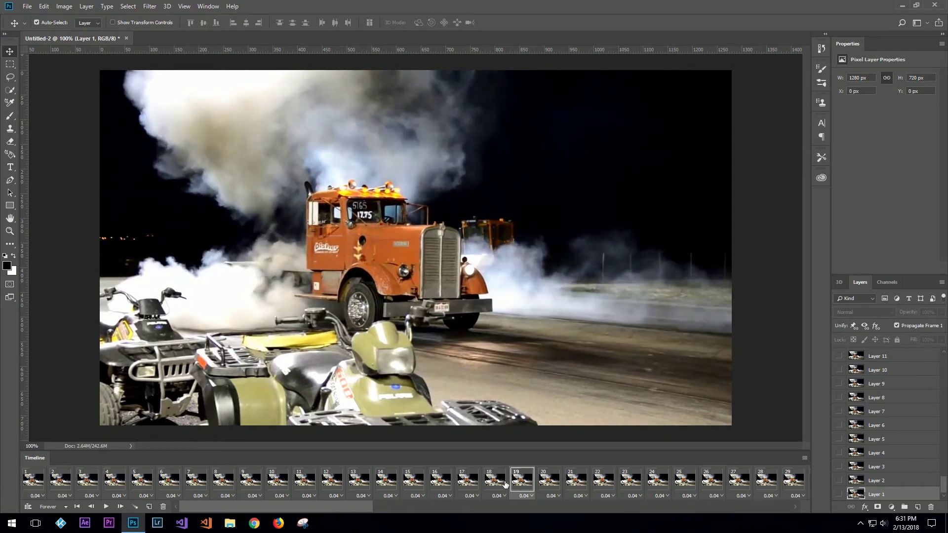
pyautogui.click(467, 481)
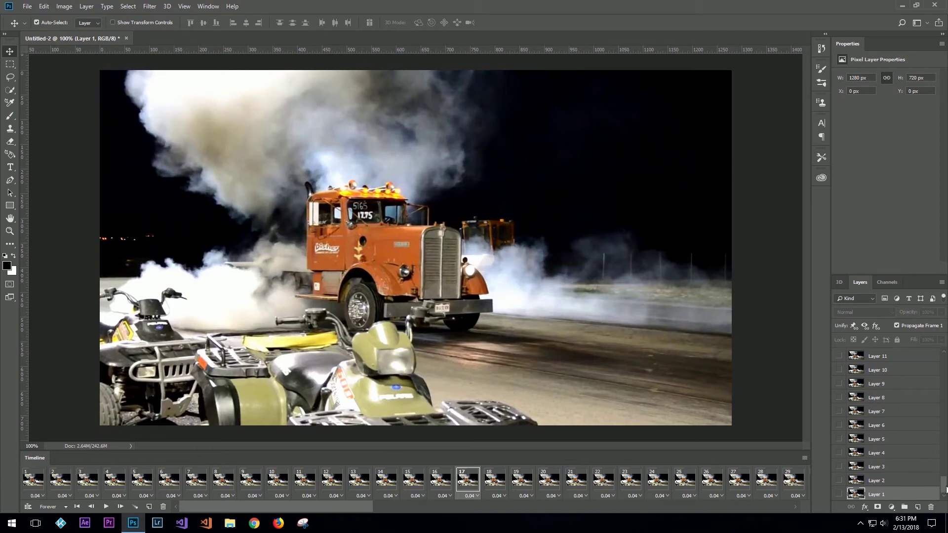
# - Select Layer 92 through Layer 18 and drag them to the trash
pyautogui.moveTo(944, 486); pyautogui.dragTo(939, 361)
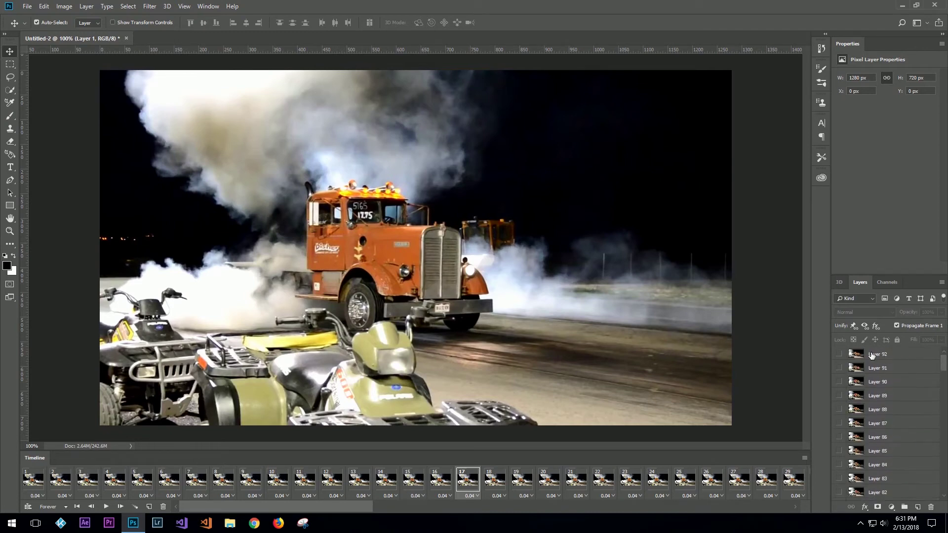
pyautogui.click(876, 355)
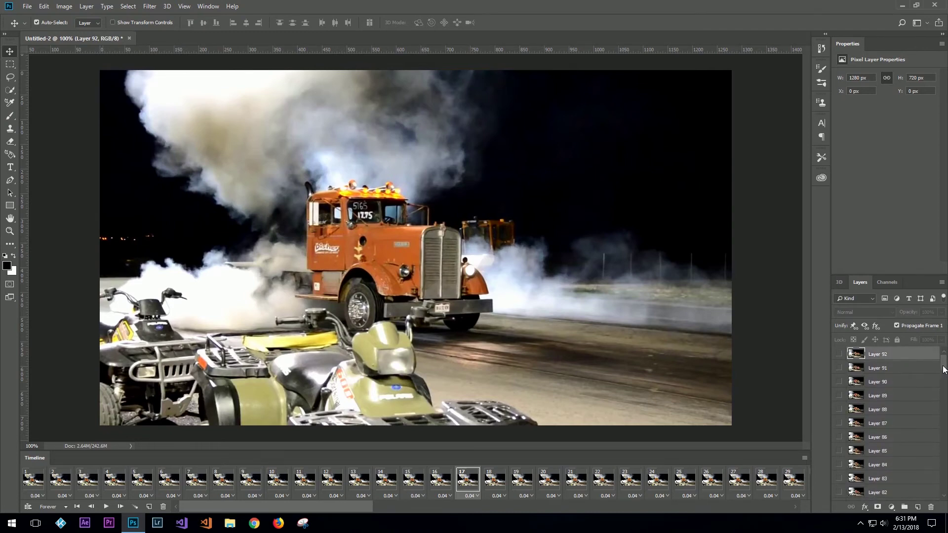
pyautogui.click(943, 374)
pyautogui.scroll(-10, 888, 425)
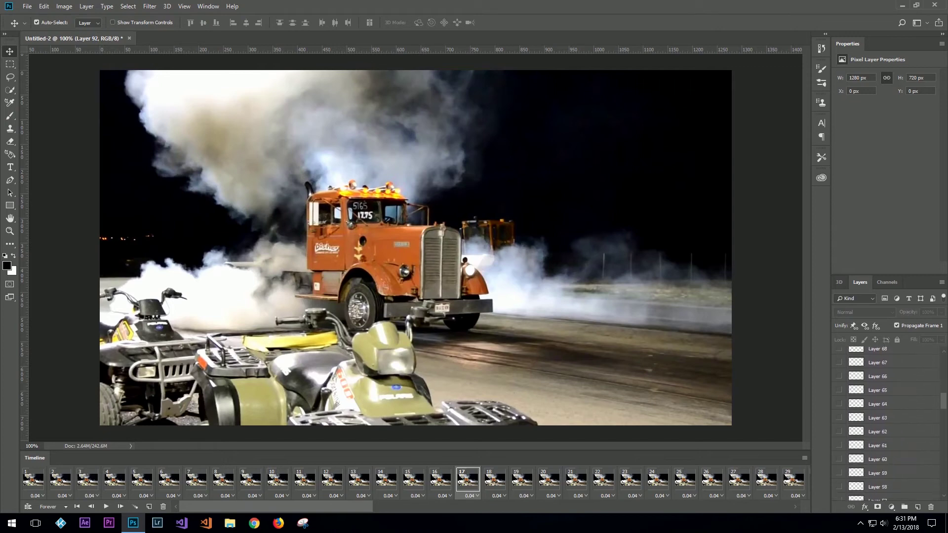
pyautogui.scroll(-3, 888, 425)
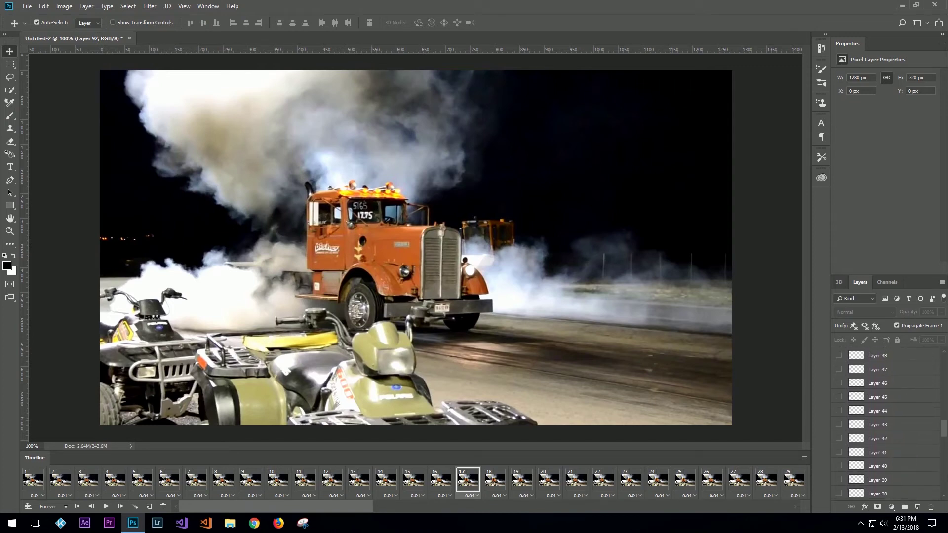
pyautogui.scroll(-5, 888, 424)
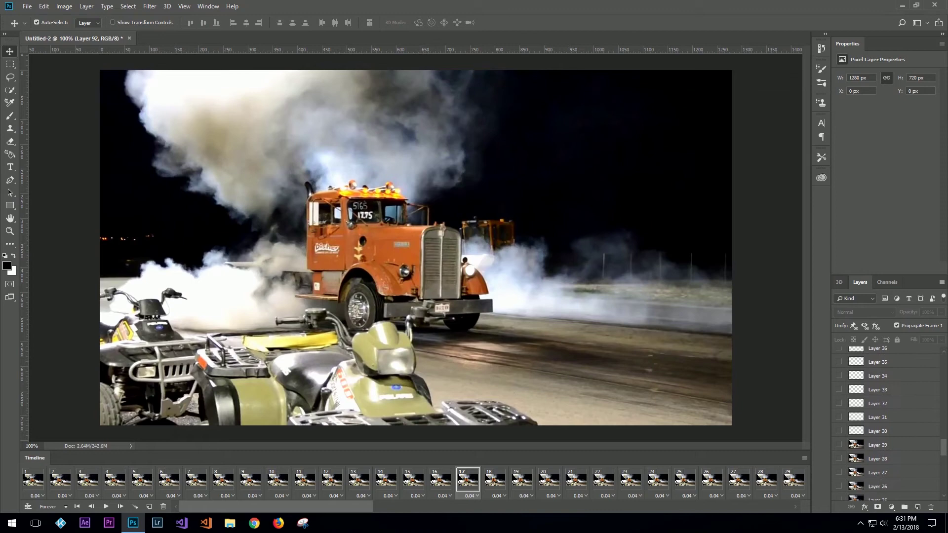
pyautogui.scroll(-2, 913, 462)
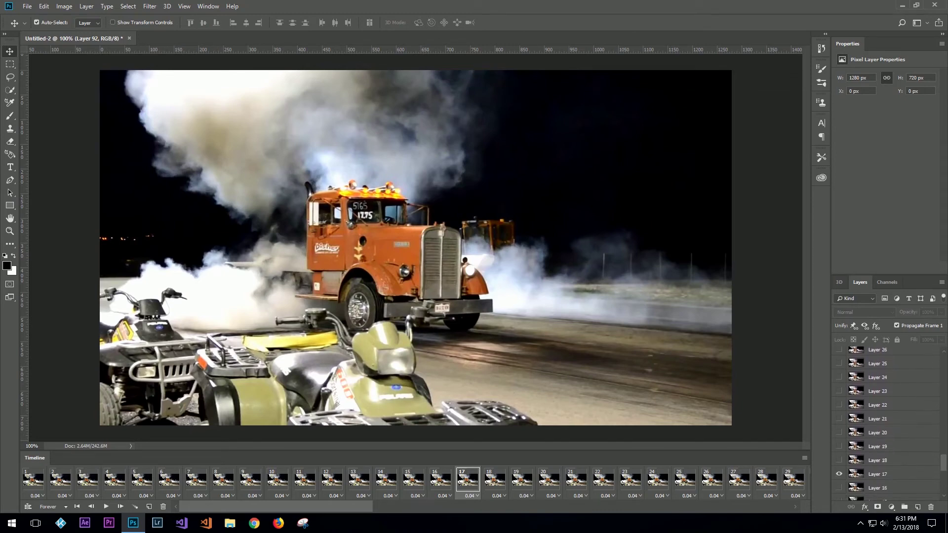
pyautogui.keyDown('shift'); pyautogui.click(882, 461); pyautogui.keyUp('shift')
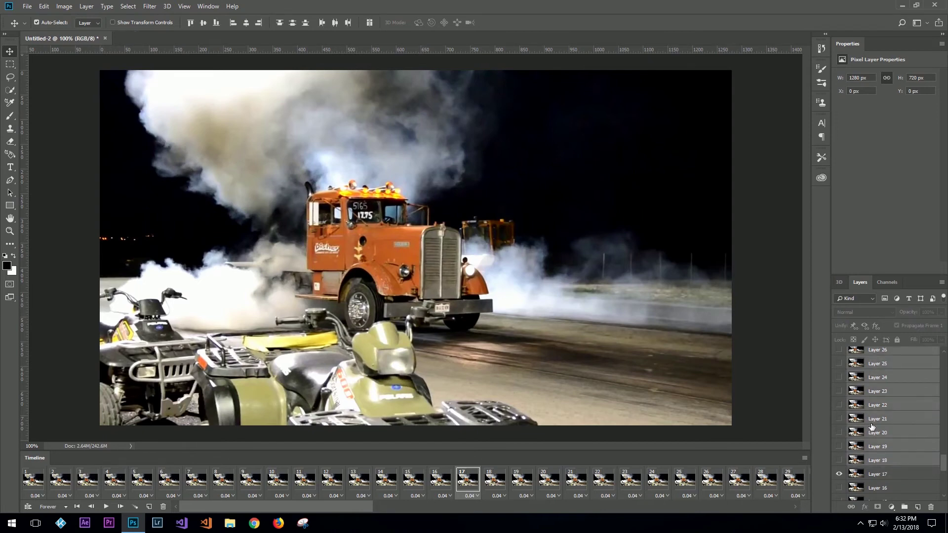
pyautogui.moveTo(876, 424); pyautogui.dragTo(933, 510)
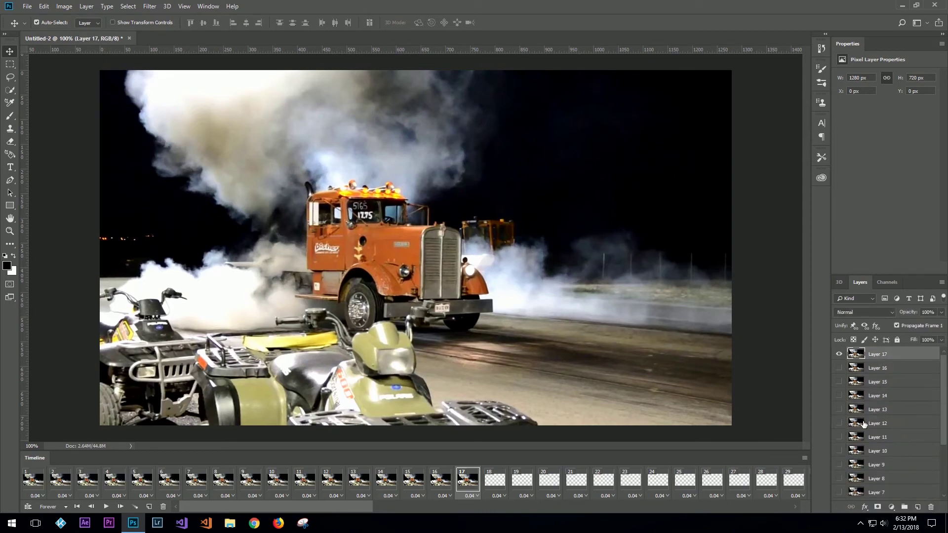
# - Select Layer 16 through Layer 1 and delete them
pyautogui.click(874, 369)
pyautogui.moveTo(943, 391); pyautogui.dragTo(941, 440)
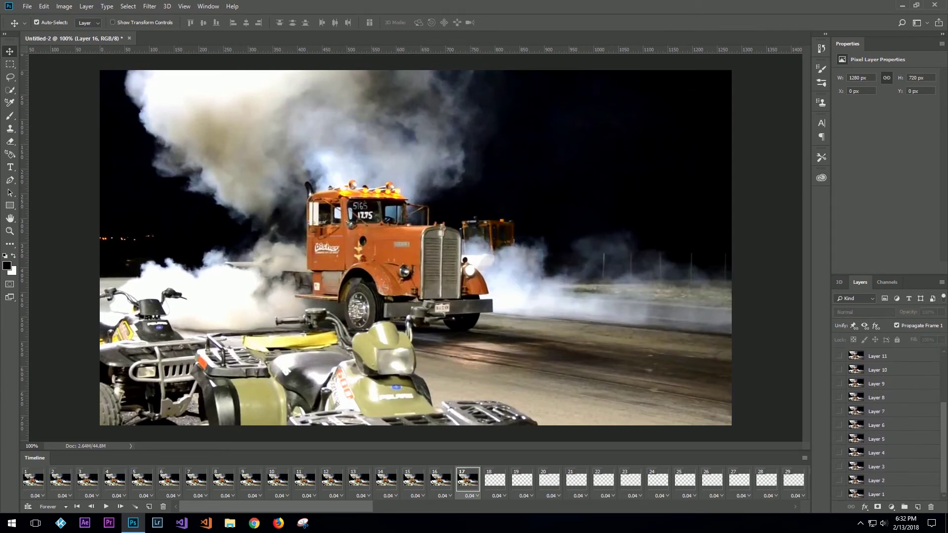
pyautogui.keyDown('shift'); pyautogui.click(878, 494); pyautogui.keyUp('shift')
pyautogui.moveTo(878, 494); pyautogui.dragTo(935, 511)
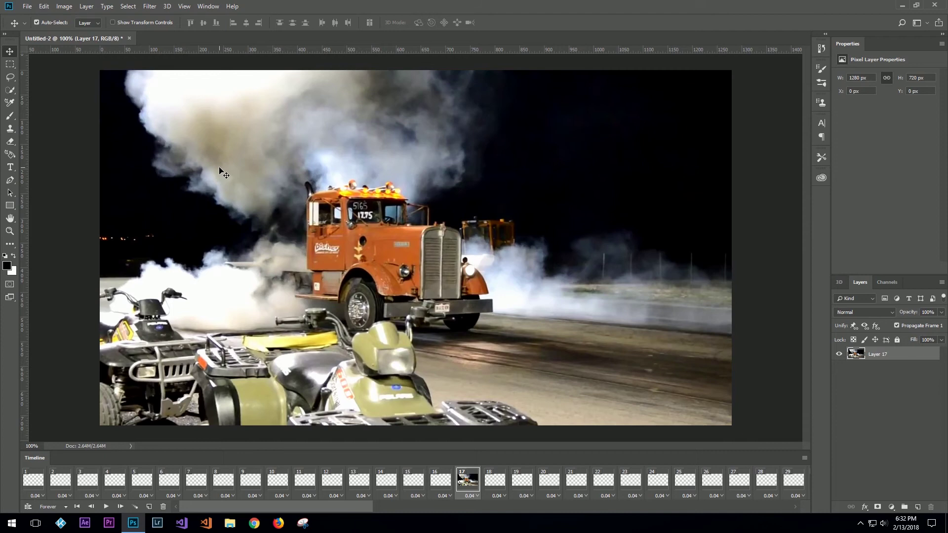
# - Bring up Export As settings for the frame as a 1280 x 720 PNG
pyautogui.click(27, 6)
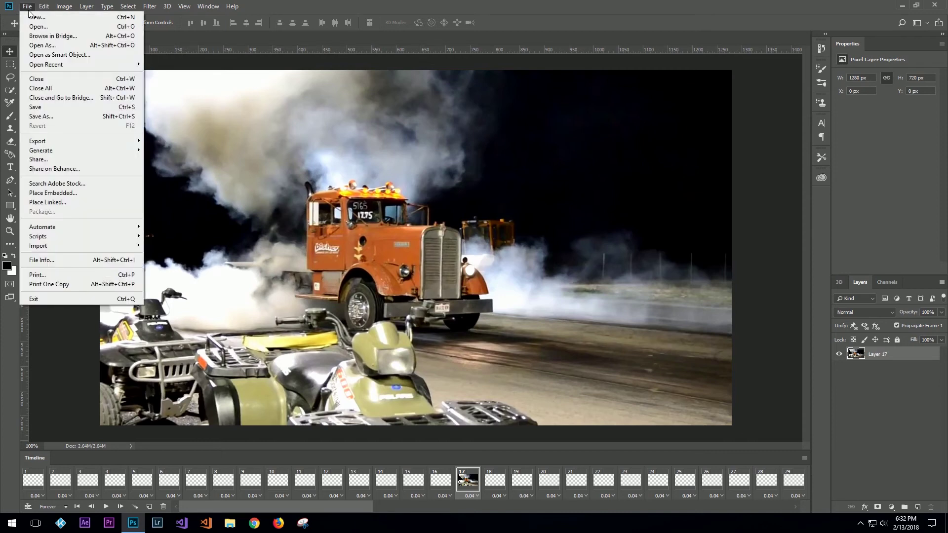
pyautogui.moveTo(72, 143)
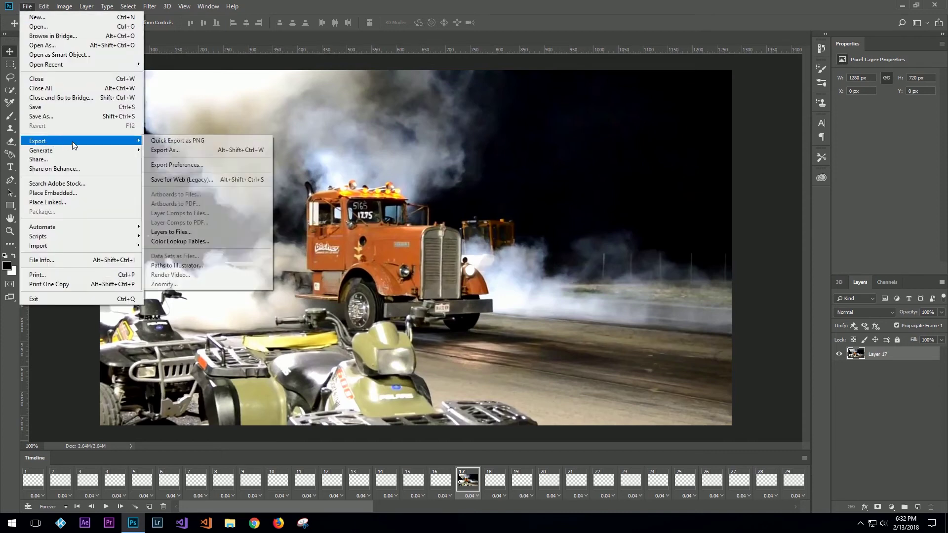
pyautogui.click(178, 152)
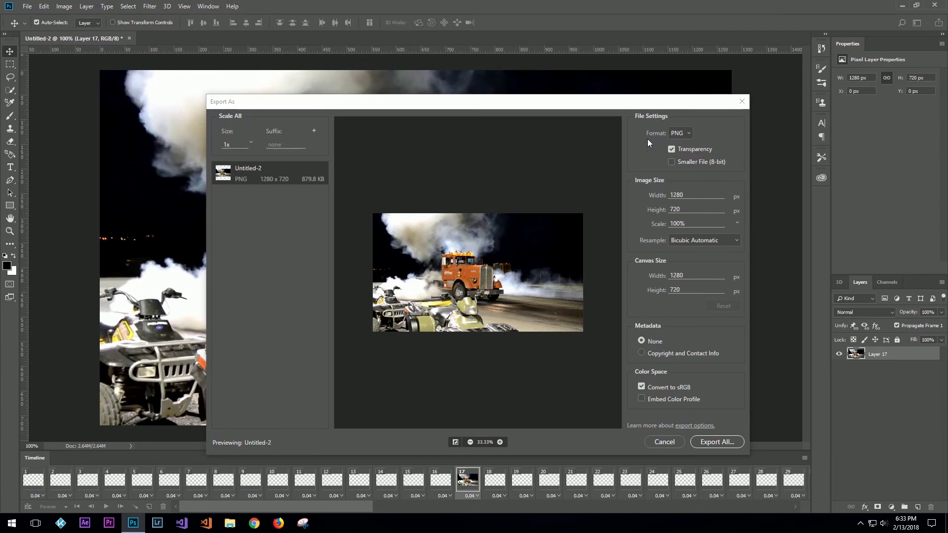
# - Save the PNG as 'Extracted Video Frame' on the Desktop
pyautogui.click(717, 442)
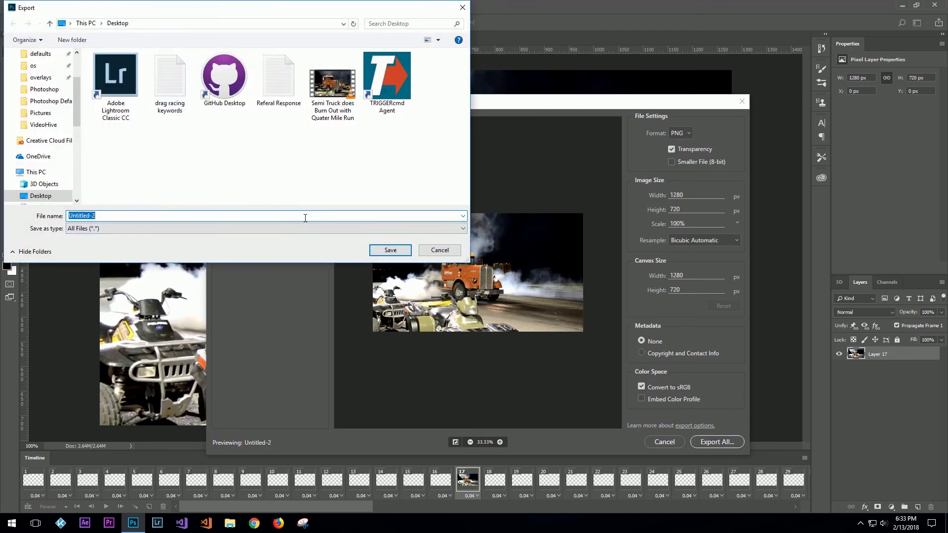
pyautogui.write('Extracted ')
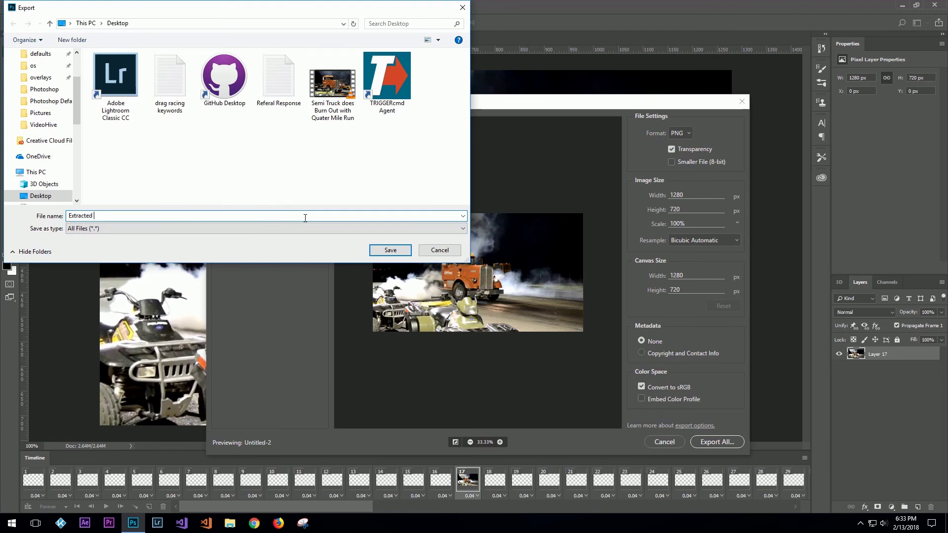
pyautogui.write('Video Frame')
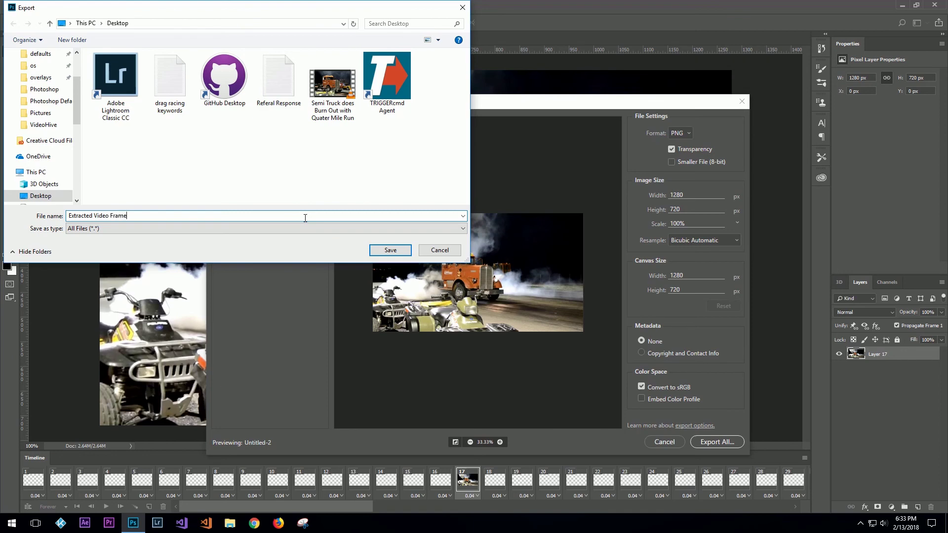
pyautogui.click(394, 252)
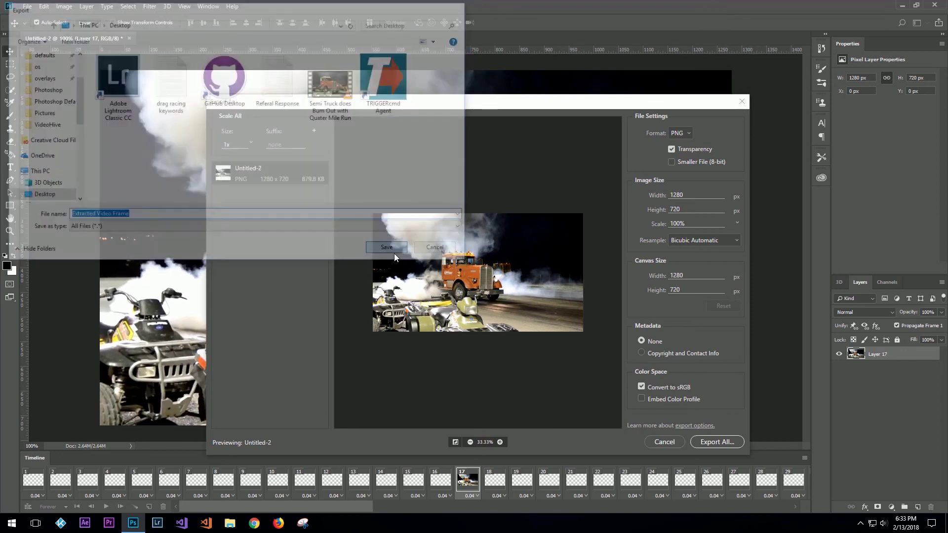